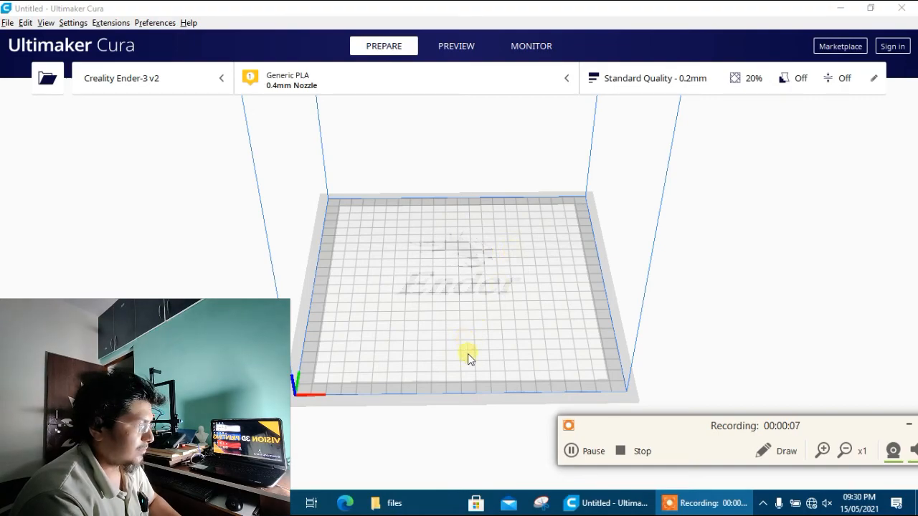
Load Small_Flexy_Rex_Keychain.stl from the files folder onto the Cura build plate
{"action": "left_click", "coordinate": [392, 502]}
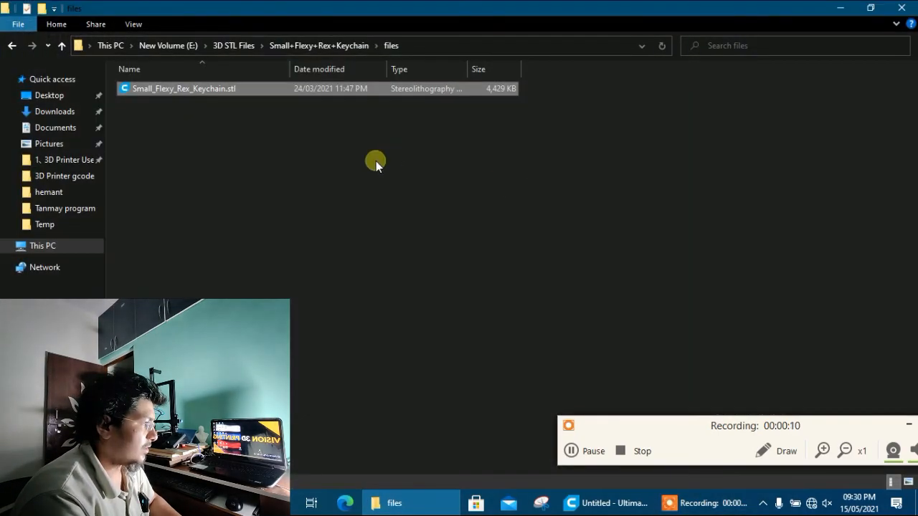
{"action": "left_click_drag", "start_coordinate": [165, 88], "coordinate": [477, 307]}
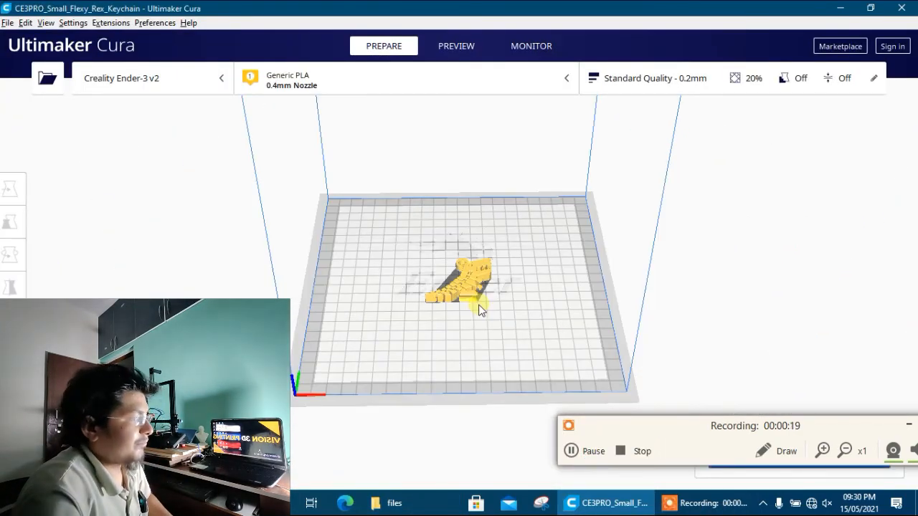
{"action": "scroll", "coordinate": [484, 308], "scroll_direction": "up", "scroll_amount": 5}
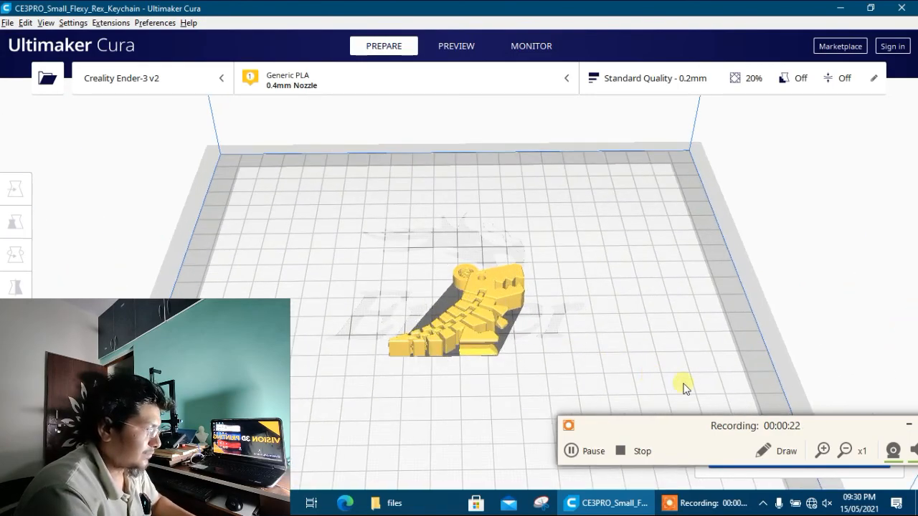
{"action": "left_click", "coordinate": [910, 427]}
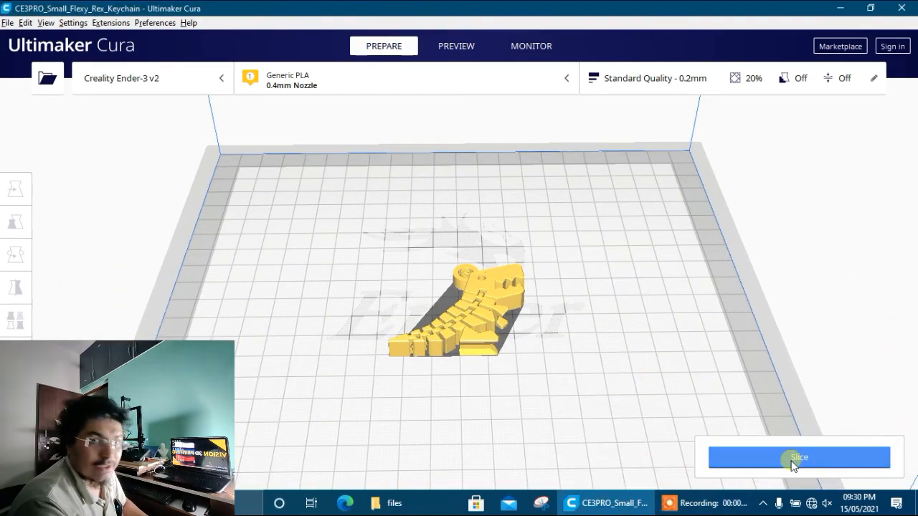
Slice the keychain model and preview its layers up to layer 24
{"action": "left_click", "coordinate": [788, 464]}
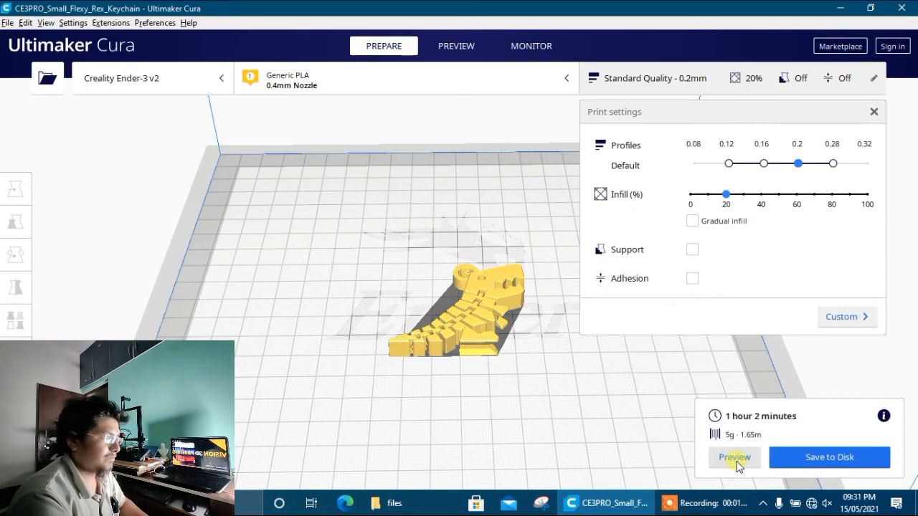
{"action": "left_click", "coordinate": [735, 458]}
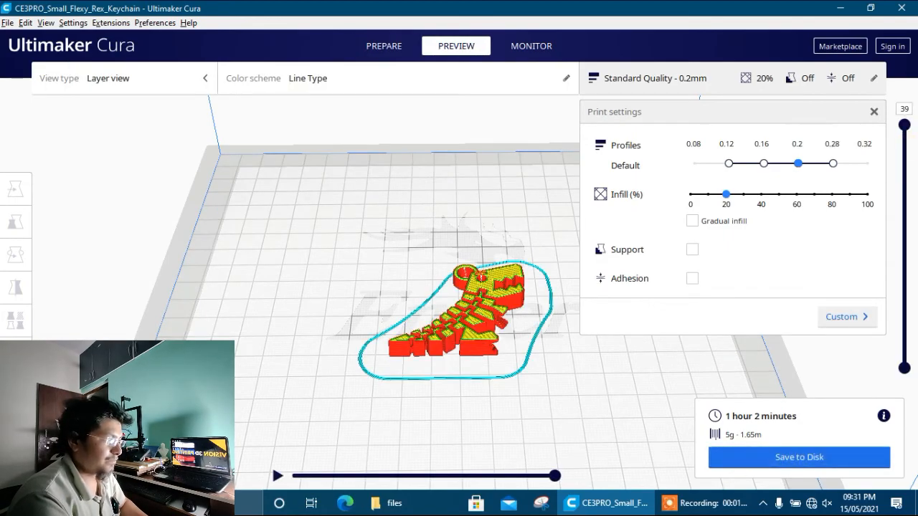
{"action": "left_click", "coordinate": [874, 111]}
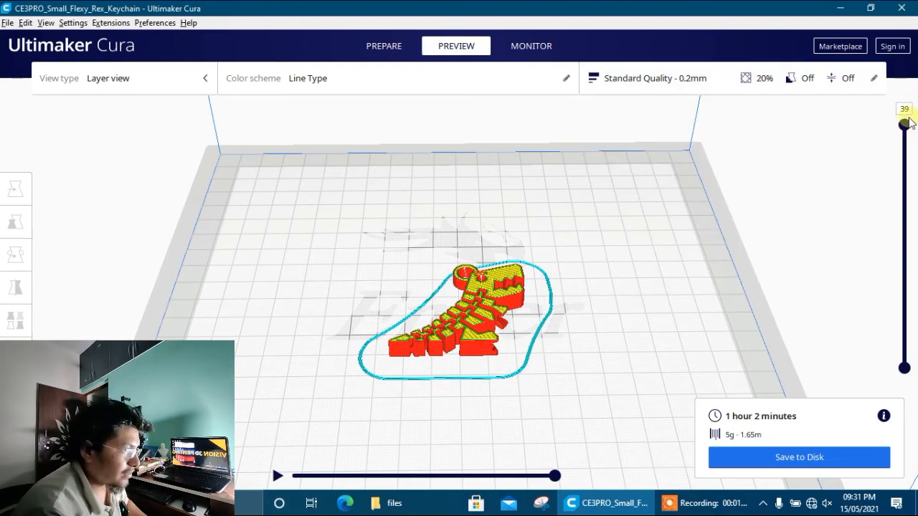
{"action": "left_click_drag", "start_coordinate": [908, 126], "coordinate": [909, 225]}
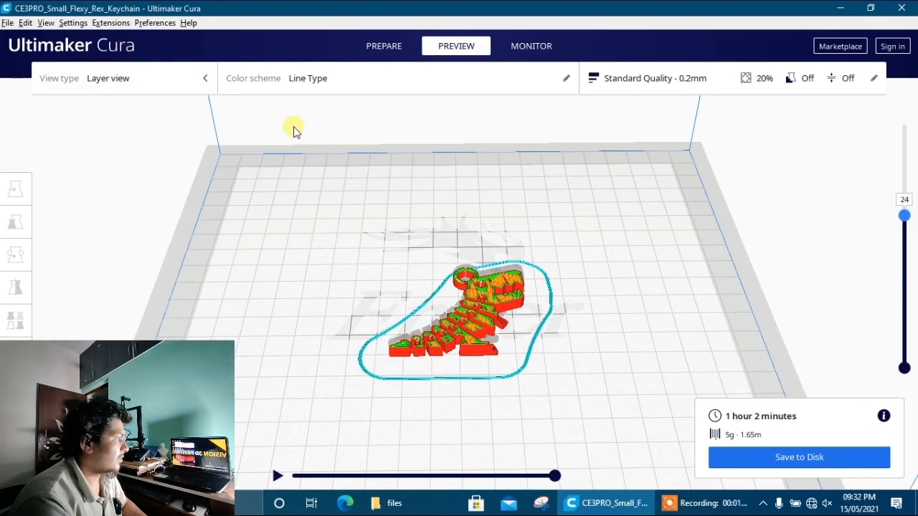
Add a Pause at height post-processing script to the G-code
{"action": "left_click", "coordinate": [110, 23]}
{"action": "mouse_move", "coordinate": [149, 52]}
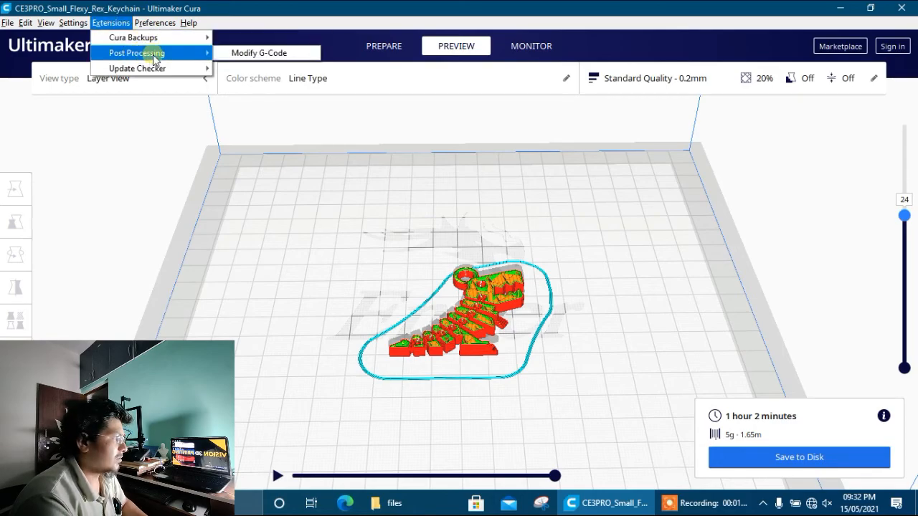
{"action": "left_click", "coordinate": [251, 57]}
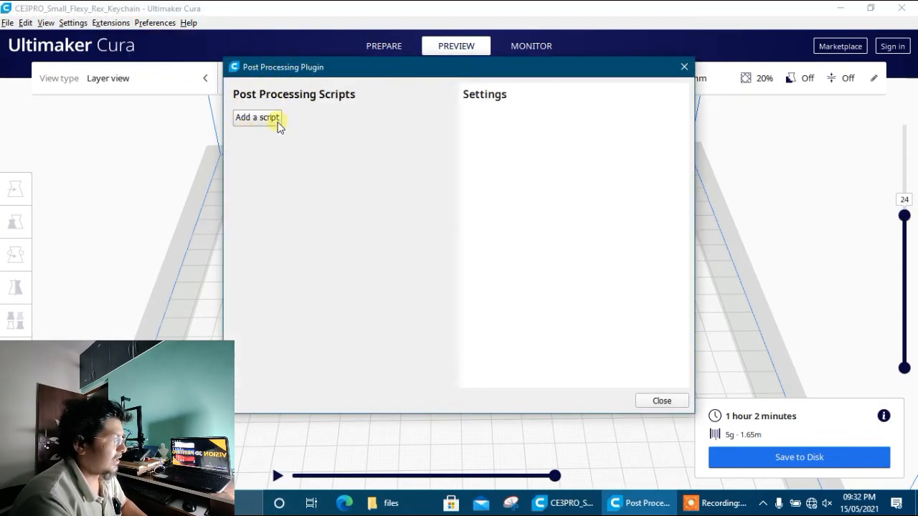
{"action": "left_click", "coordinate": [237, 118]}
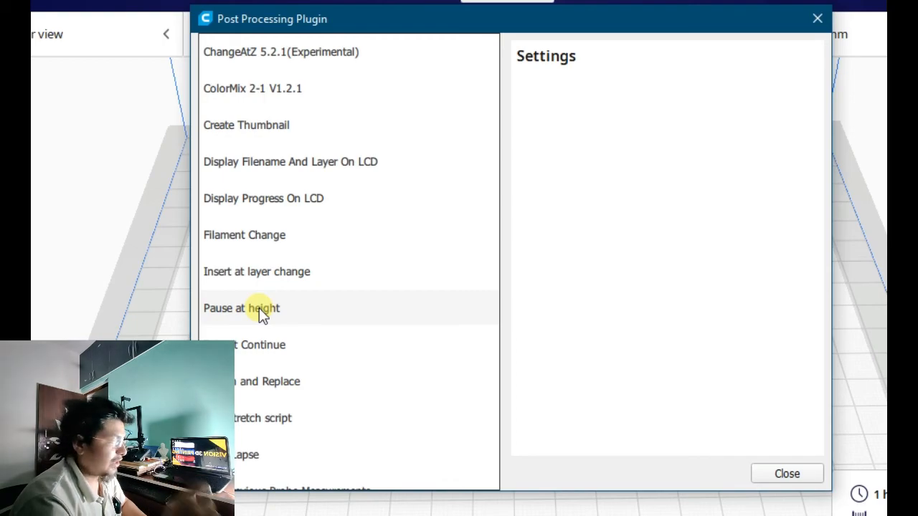
{"action": "left_click", "coordinate": [262, 314]}
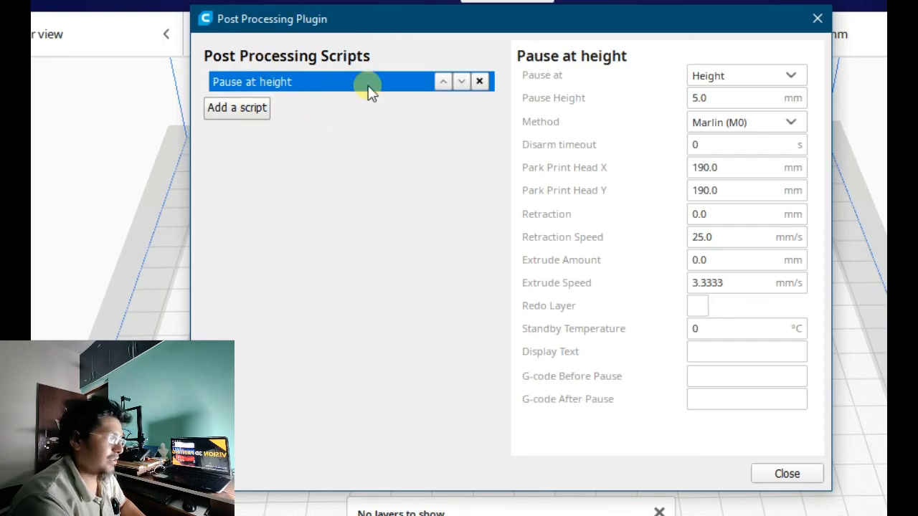
Make the script pause by layer number and set the pause layer to 24
{"action": "mouse_move", "coordinate": [555, 79]}
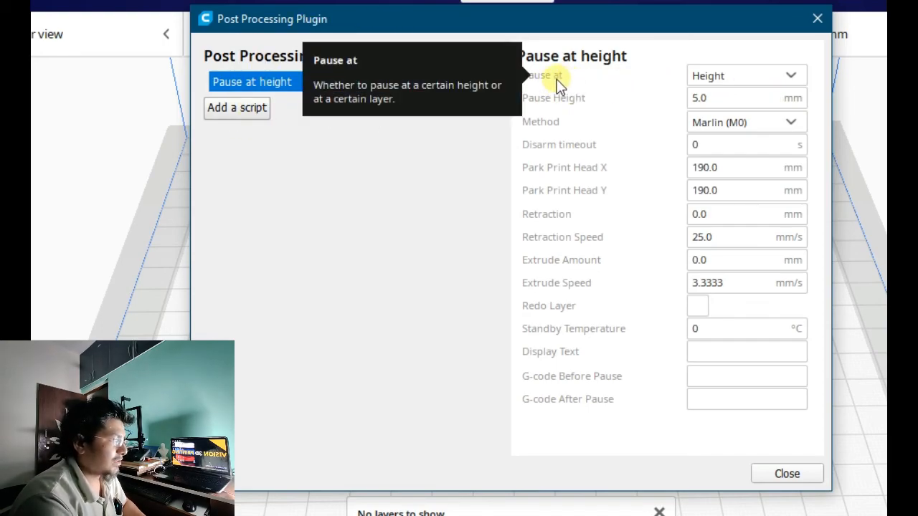
{"action": "left_click", "coordinate": [743, 78]}
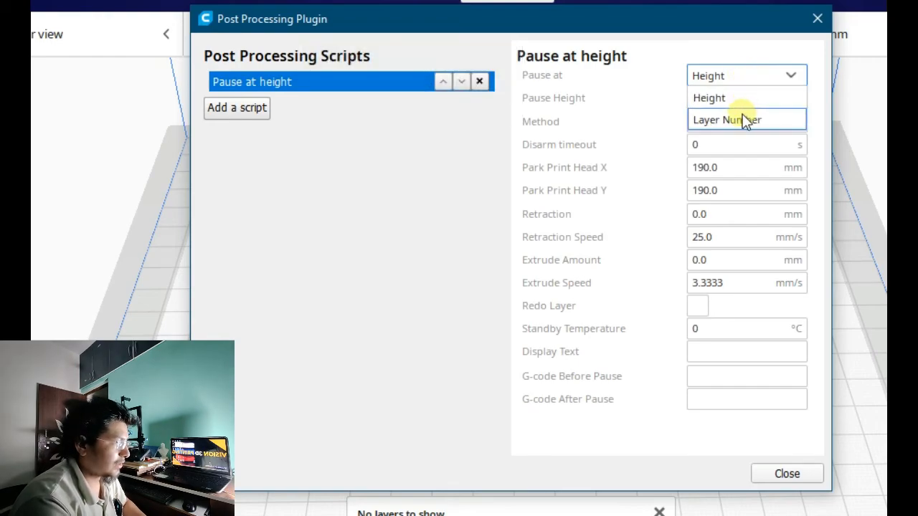
{"action": "left_click", "coordinate": [746, 119]}
{"action": "double_click", "coordinate": [741, 97]}
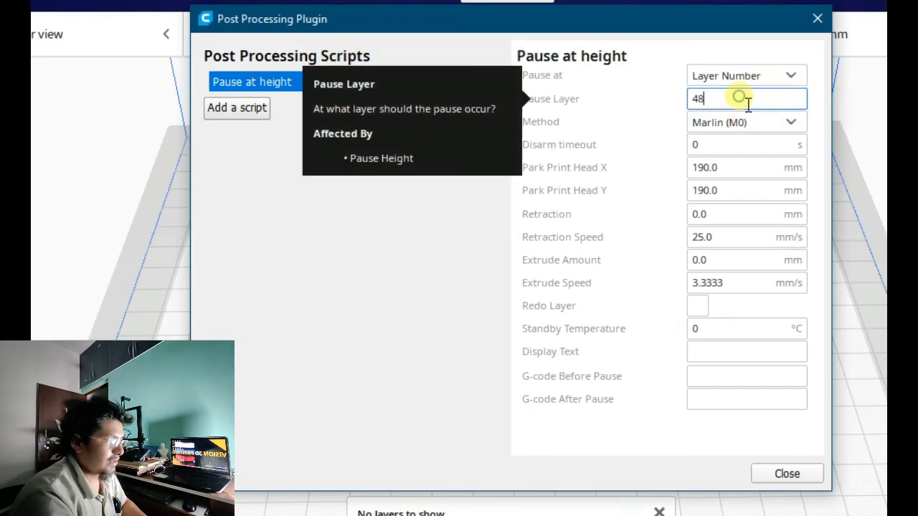
{"action": "type", "text": "24"}
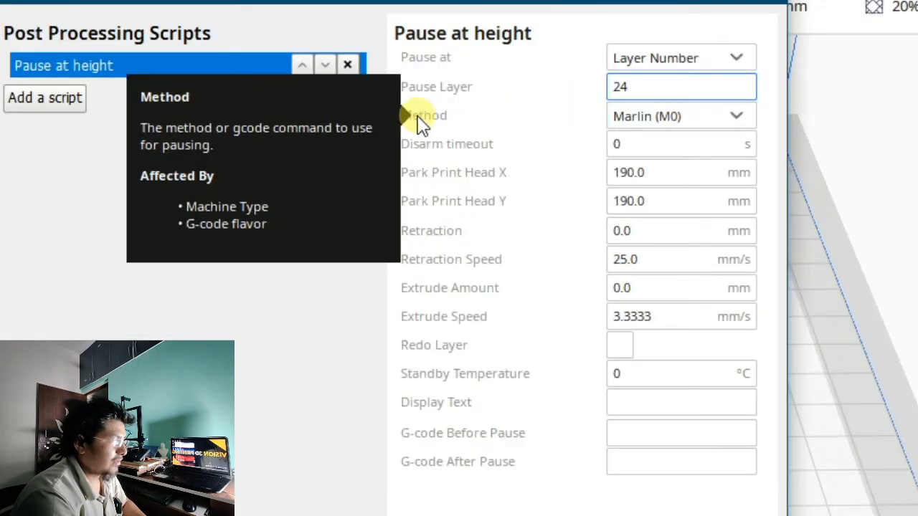
Set the pause method to BQ (M25) and the disarm timeout to 200 s
{"action": "left_click", "coordinate": [738, 118]}
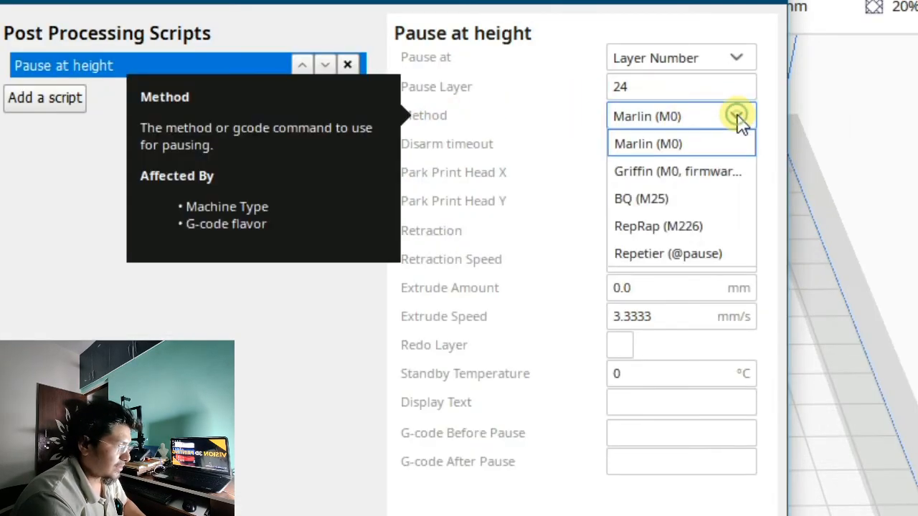
{"action": "left_click", "coordinate": [676, 203]}
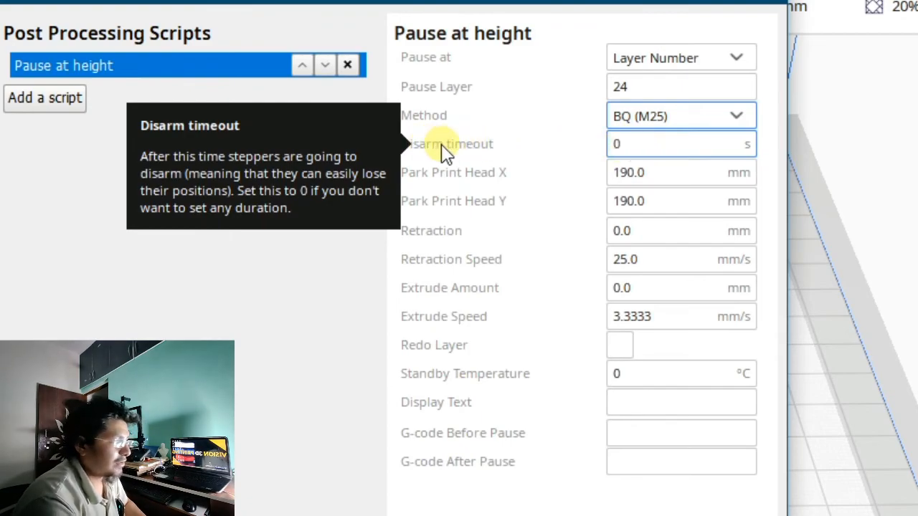
{"action": "left_click", "coordinate": [634, 149]}
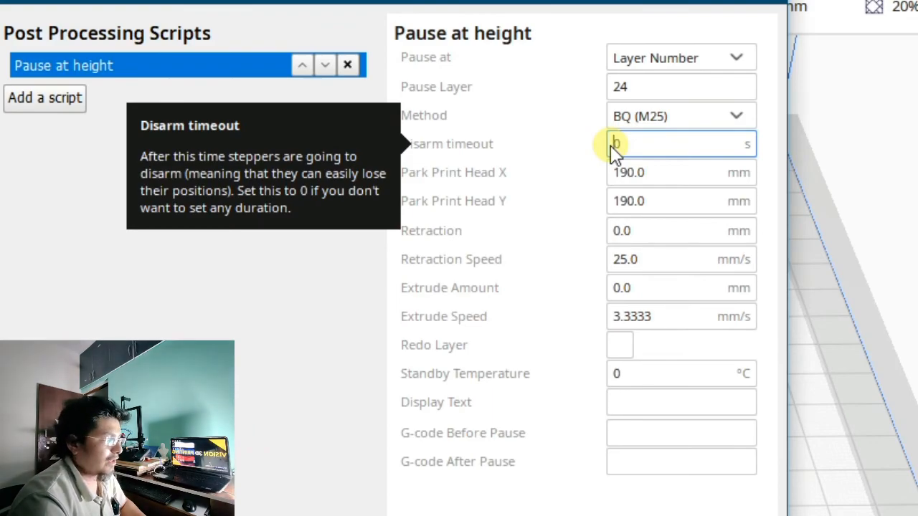
{"action": "left_click_drag", "start_coordinate": [641, 150], "coordinate": [600, 139]}
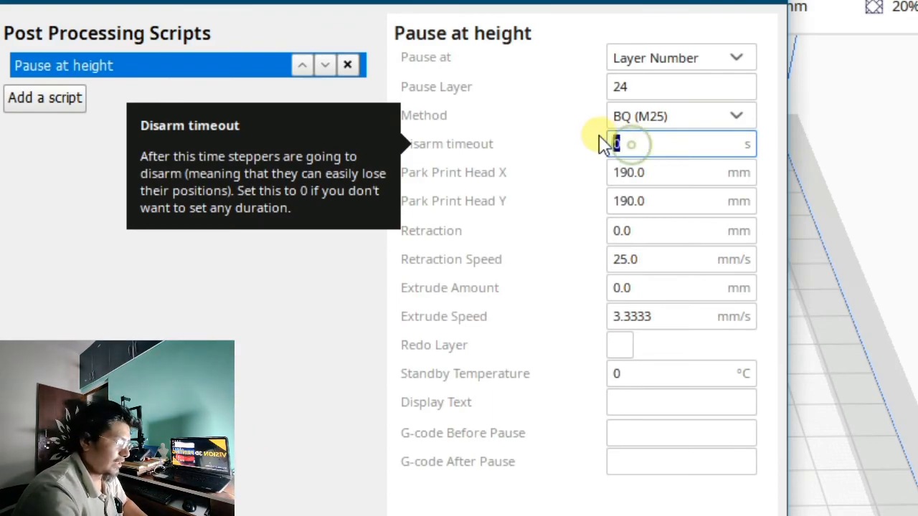
{"action": "type", "text": "200"}
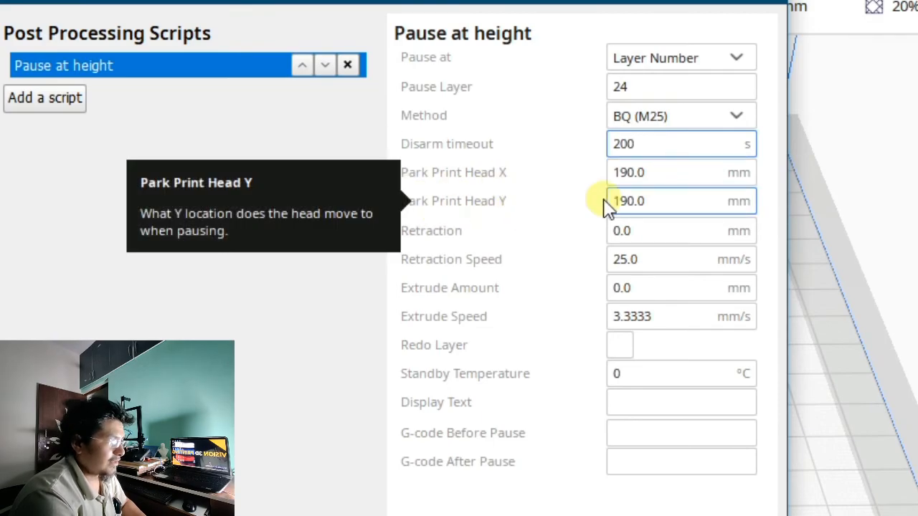
Set the print head's parking position to X 20 mm and Y 20 mm
{"action": "left_click", "coordinate": [708, 170]}
{"action": "left_click_drag", "start_coordinate": [718, 175], "coordinate": [608, 176]}
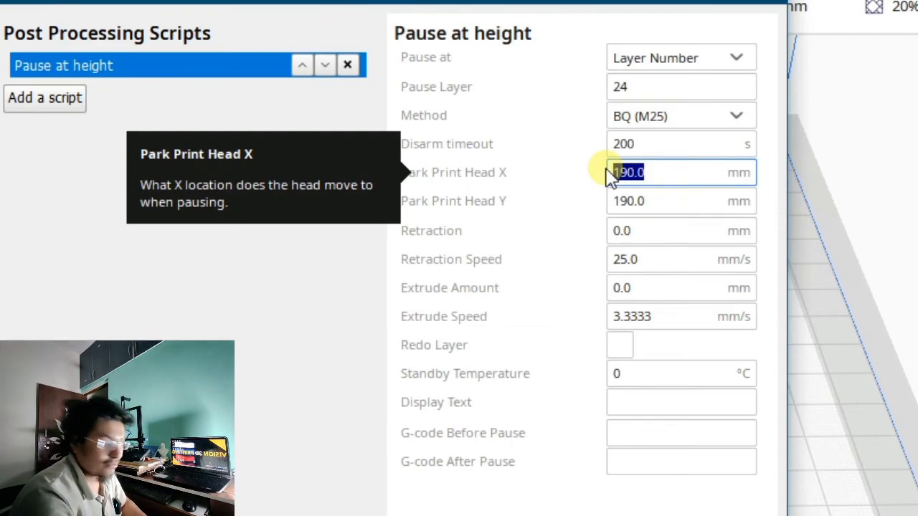
{"action": "type", "text": "2"}
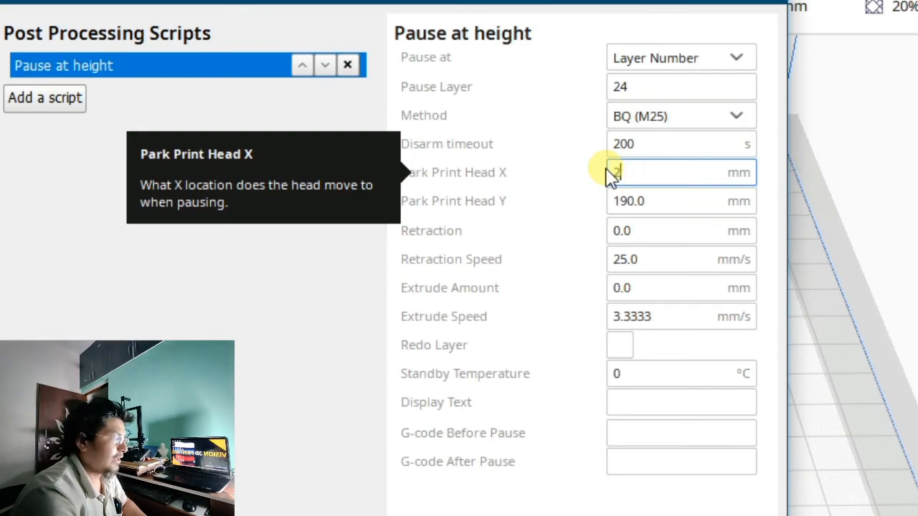
{"action": "type", "text": "0"}
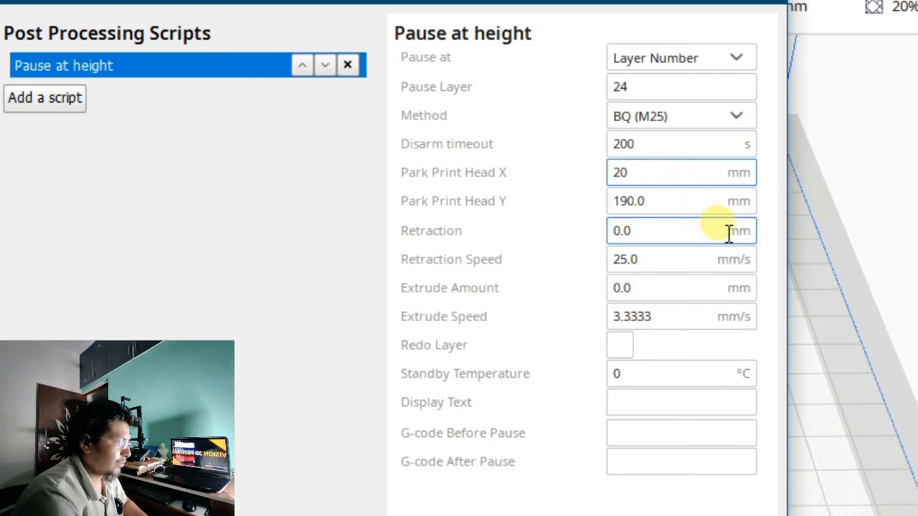
{"action": "left_click", "coordinate": [686, 204]}
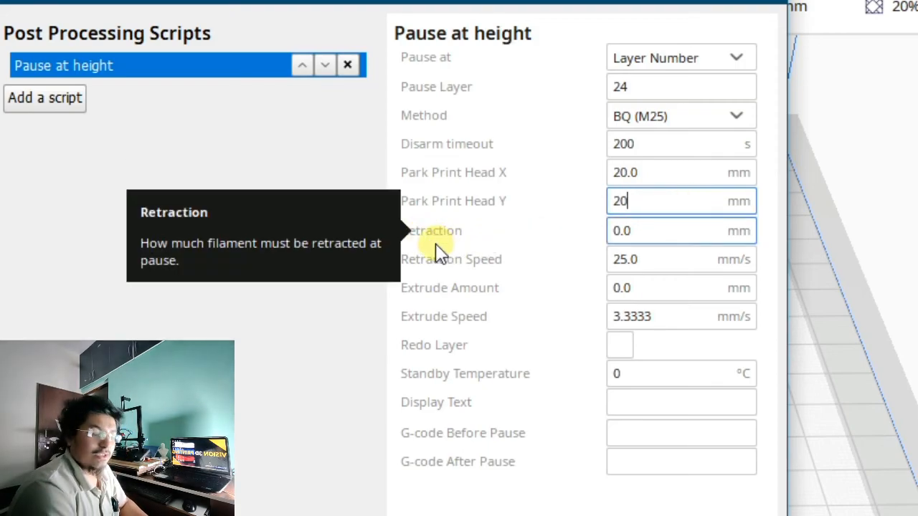
Set the pause retraction to 50 mm and the retraction speed to 50 mm/s
{"action": "left_click", "coordinate": [654, 232]}
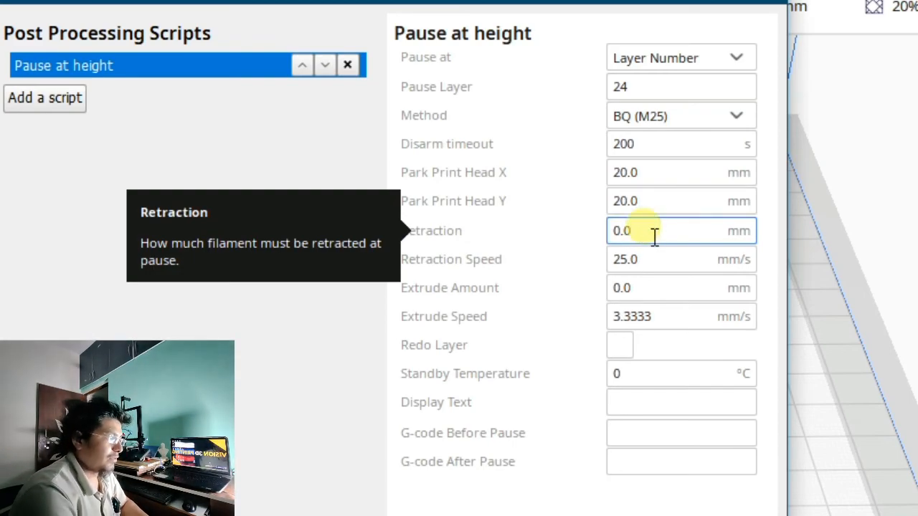
{"action": "left_click_drag", "start_coordinate": [640, 234], "coordinate": [594, 237]}
{"action": "type", "text": "50"}
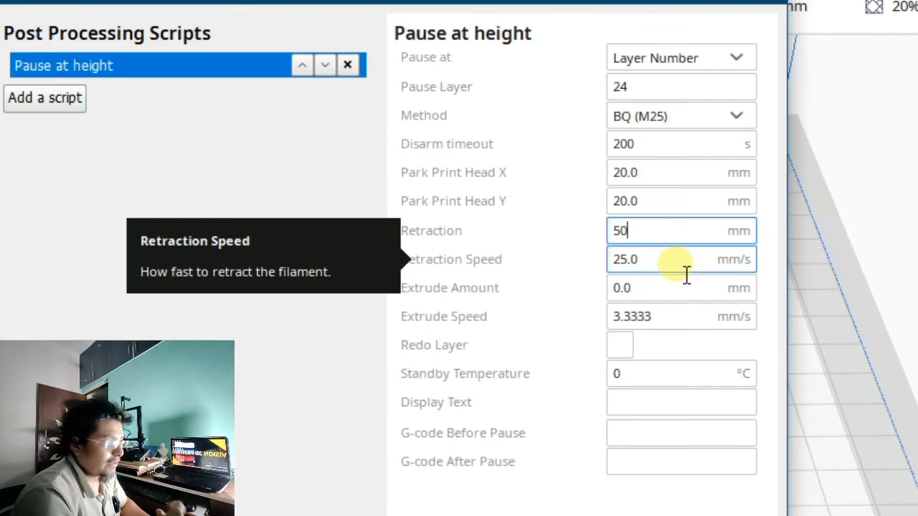
{"action": "left_click_drag", "start_coordinate": [680, 266], "coordinate": [584, 259]}
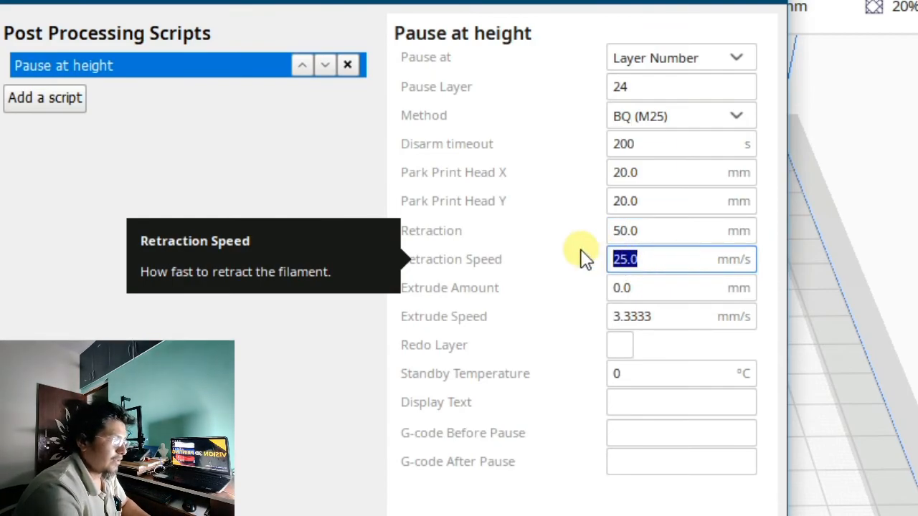
{"action": "type", "text": "50"}
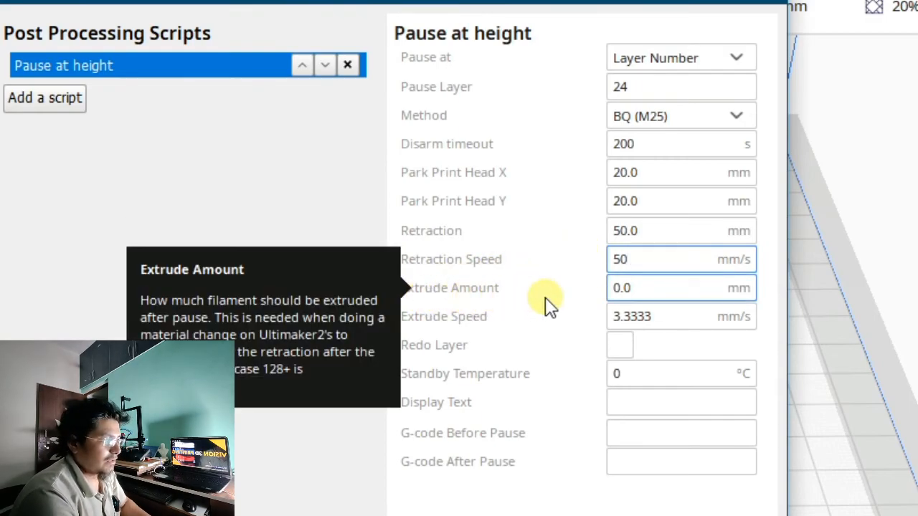
Set the extrude amount after the pause to 50 mm and enable Redo Layer
{"action": "left_click", "coordinate": [646, 291]}
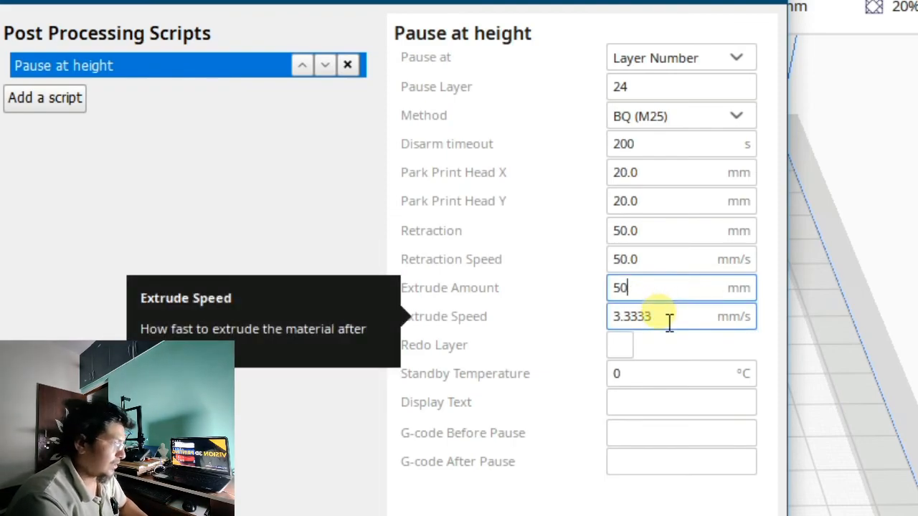
{"action": "left_click", "coordinate": [668, 322]}
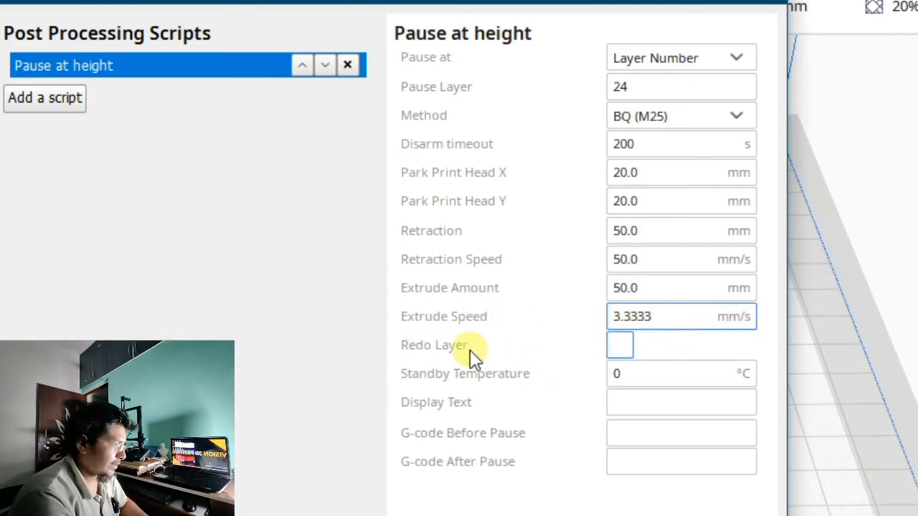
{"action": "mouse_move", "coordinate": [450, 353]}
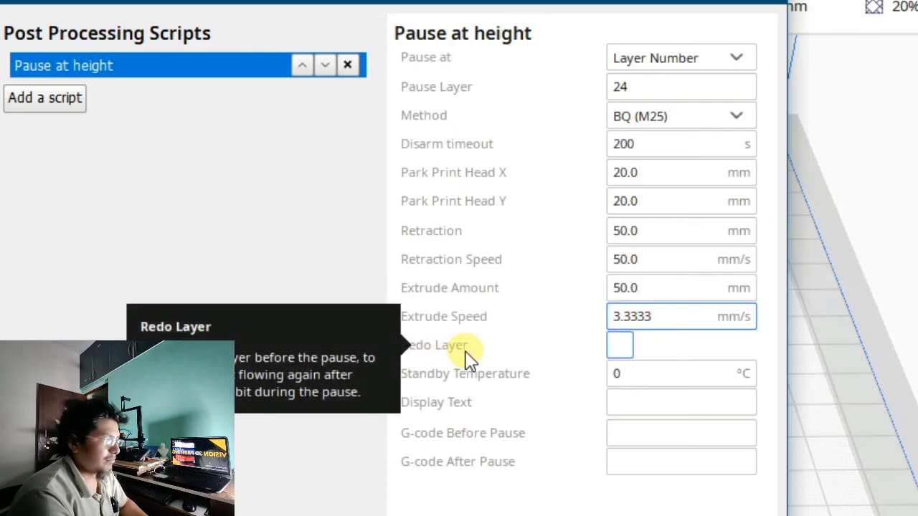
{"action": "left_click", "coordinate": [625, 348]}
{"action": "left_click", "coordinate": [646, 347]}
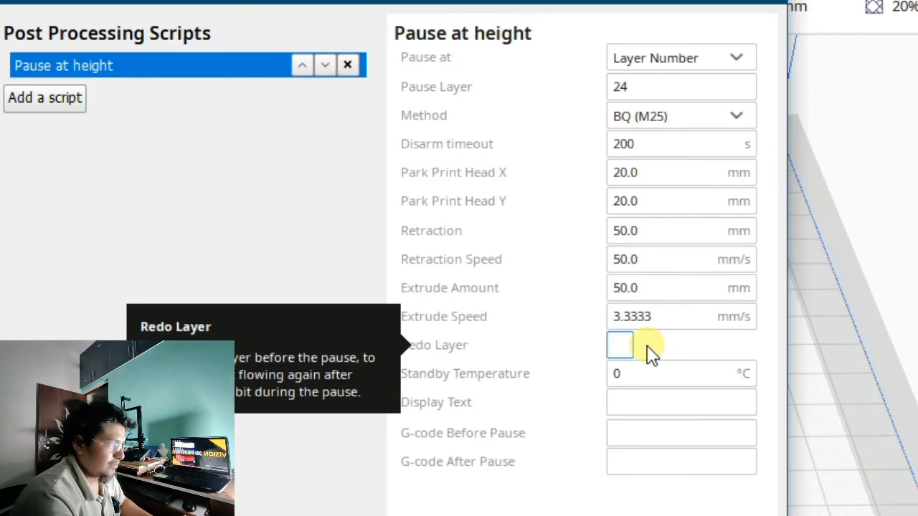
{"action": "left_click", "coordinate": [621, 345]}
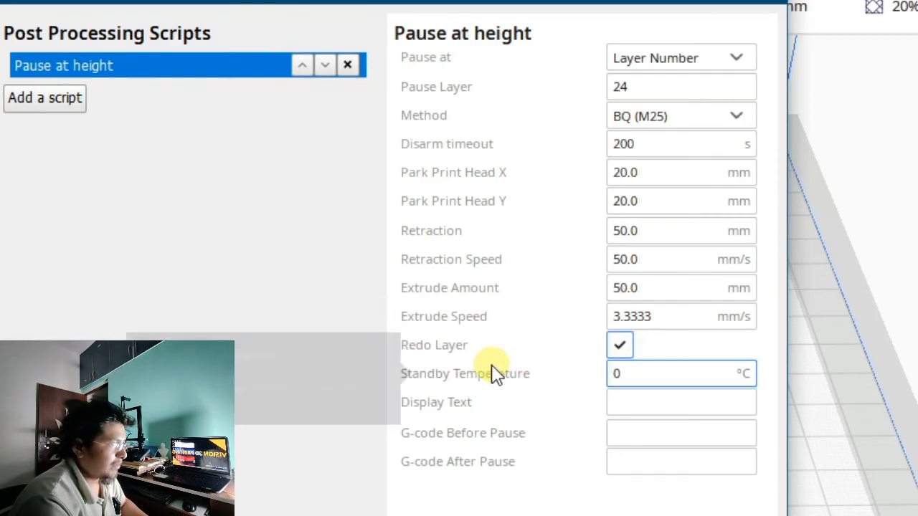
Set the standby temperature to 200 °C and the display text to "change REd"
{"action": "double_click", "coordinate": [655, 372]}
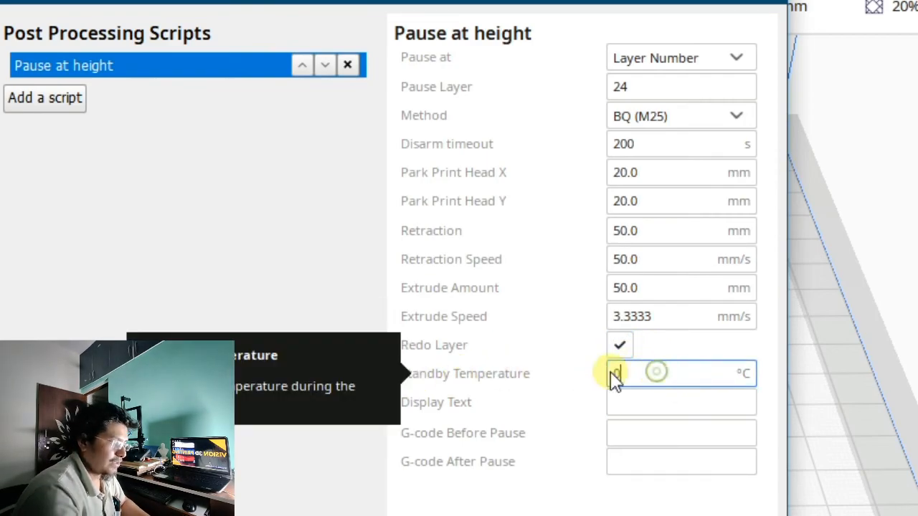
{"action": "type", "text": "200"}
{"action": "left_click", "coordinate": [648, 400]}
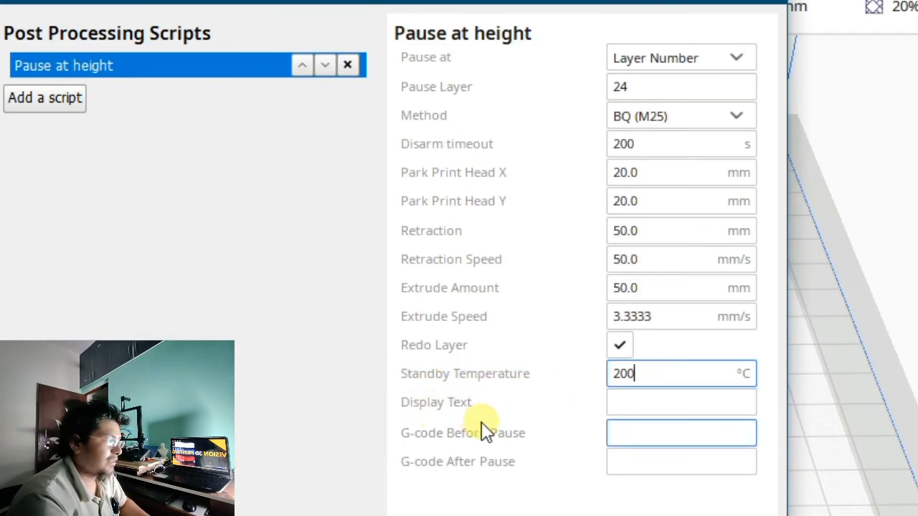
{"action": "left_click", "coordinate": [672, 413]}
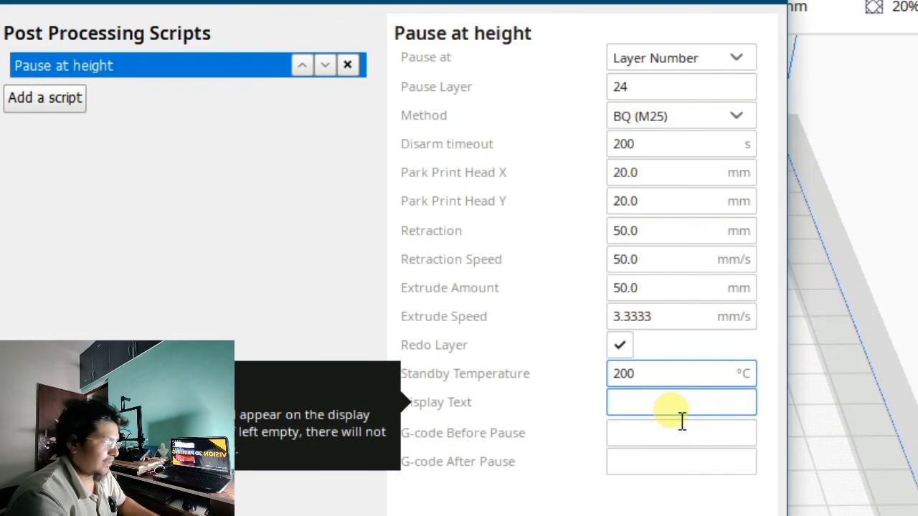
{"action": "left_click", "coordinate": [678, 417]}
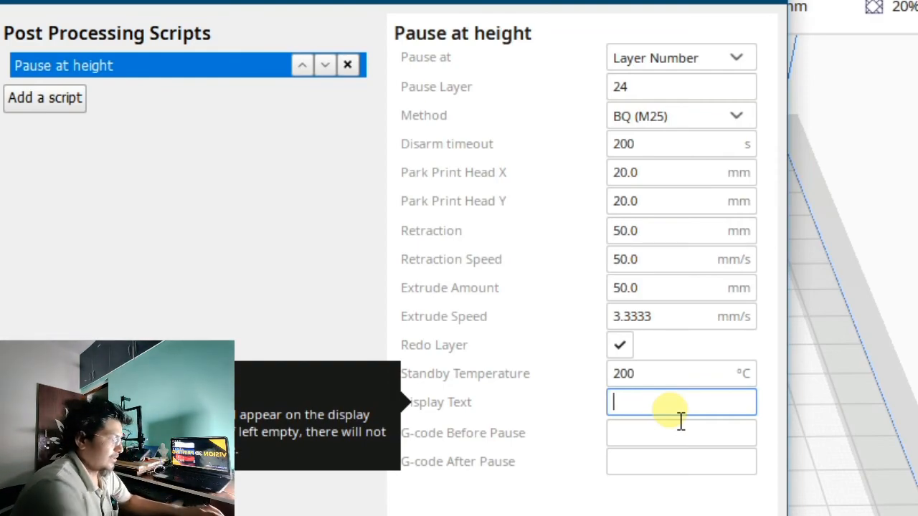
{"action": "type", "text": "cha"}
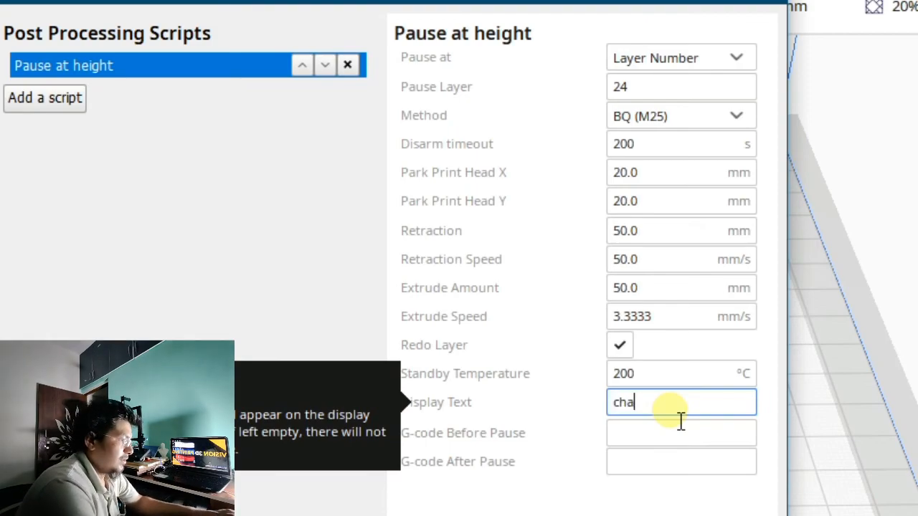
{"action": "type", "text": "nge REd"}
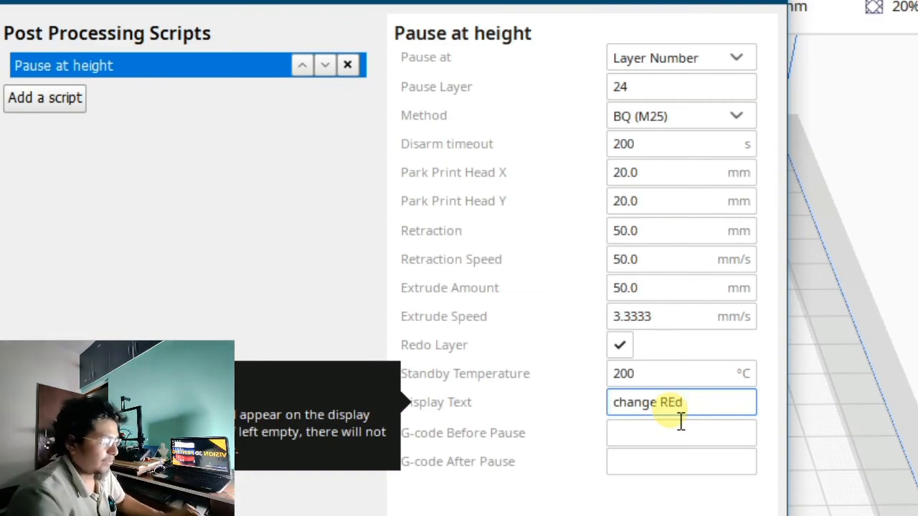
Set the G-code before and after the pause to M300 and close the post-processing settings
{"action": "left_click", "coordinate": [687, 439]}
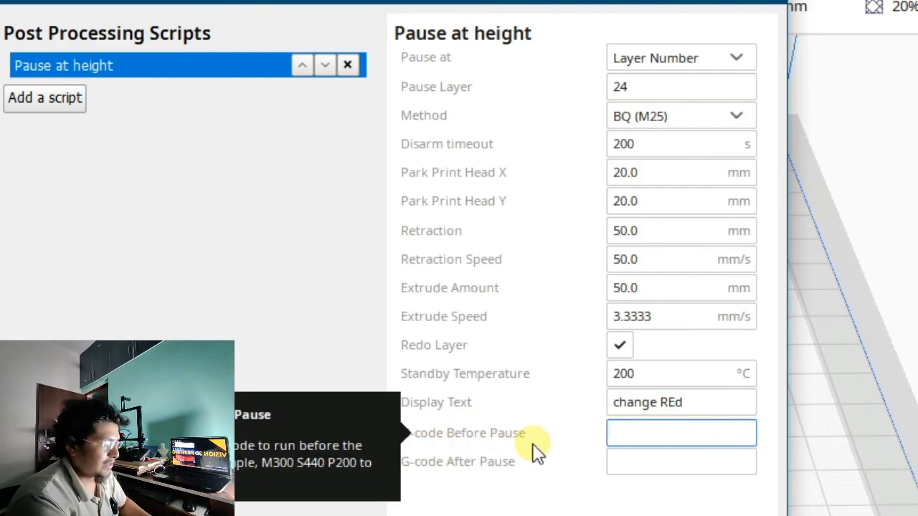
{"action": "left_click", "coordinate": [625, 438]}
{"action": "type", "text": "M"}
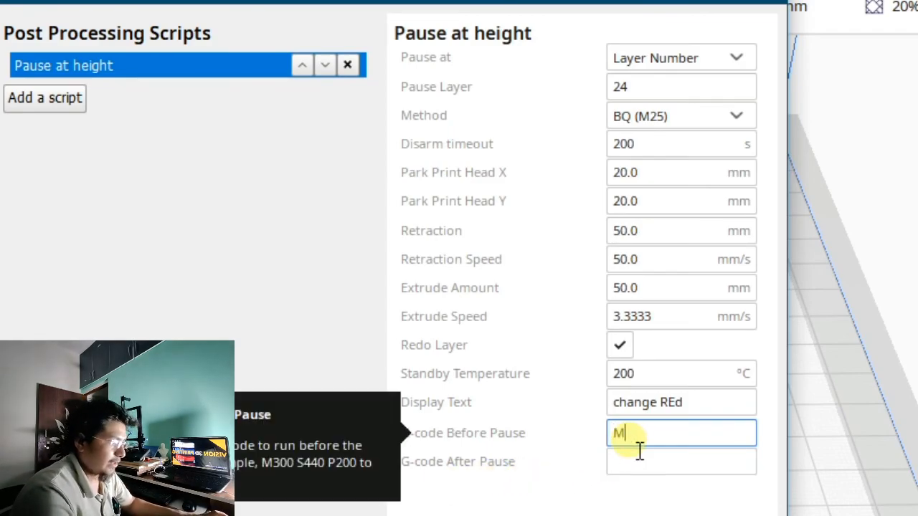
{"action": "type", "text": "300"}
{"action": "left_click", "coordinate": [651, 461]}
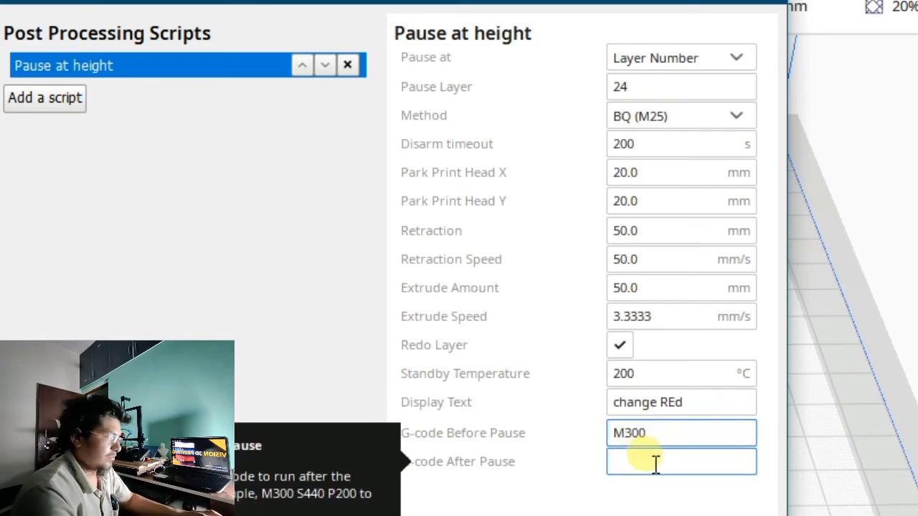
{"action": "type", "text": "m"}
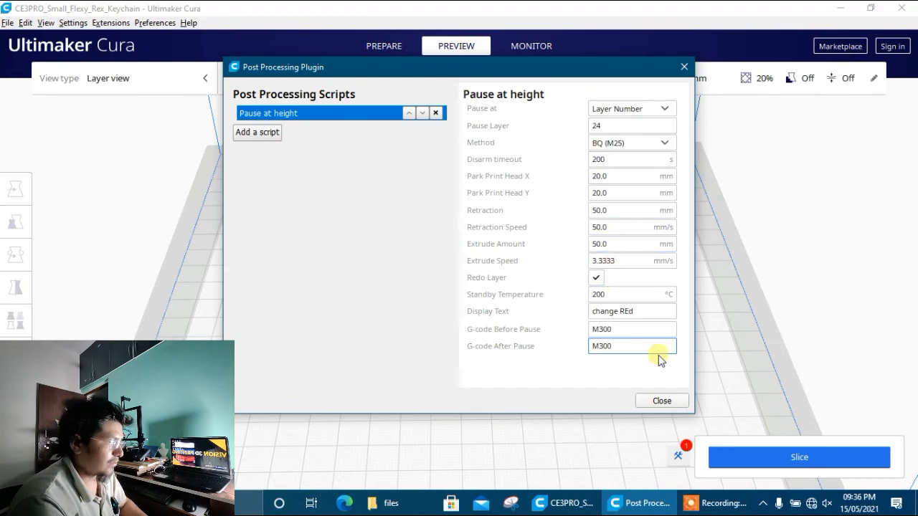
{"action": "left_click", "coordinate": [665, 399]}
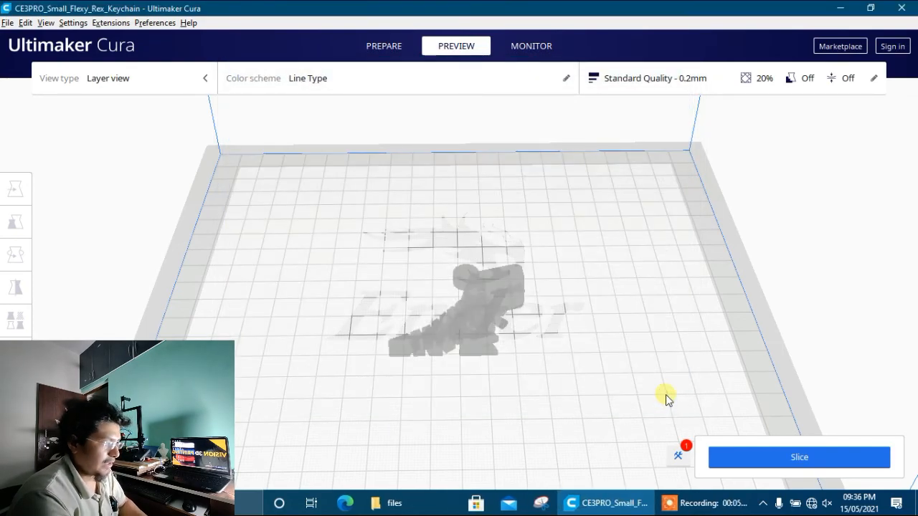
Slice the keychain and review the Pause at height script's settings
{"action": "left_click", "coordinate": [755, 454]}
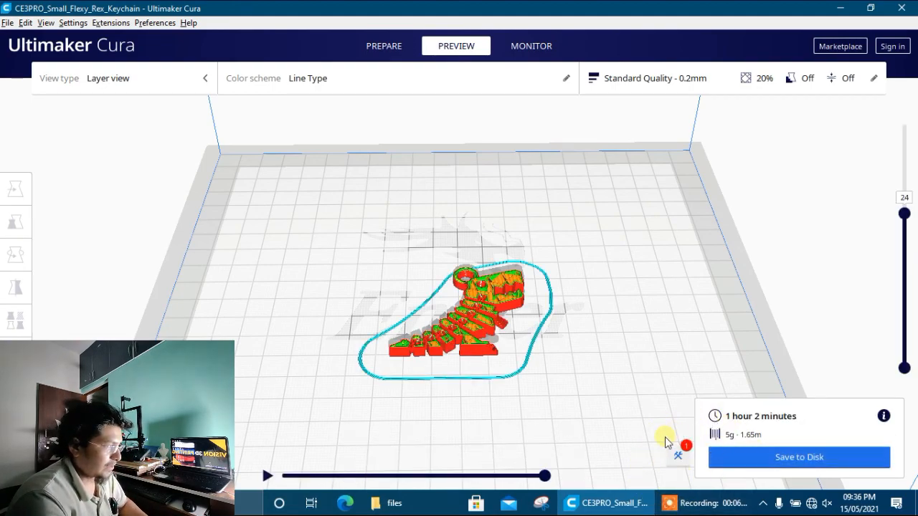
{"action": "left_click", "coordinate": [679, 456]}
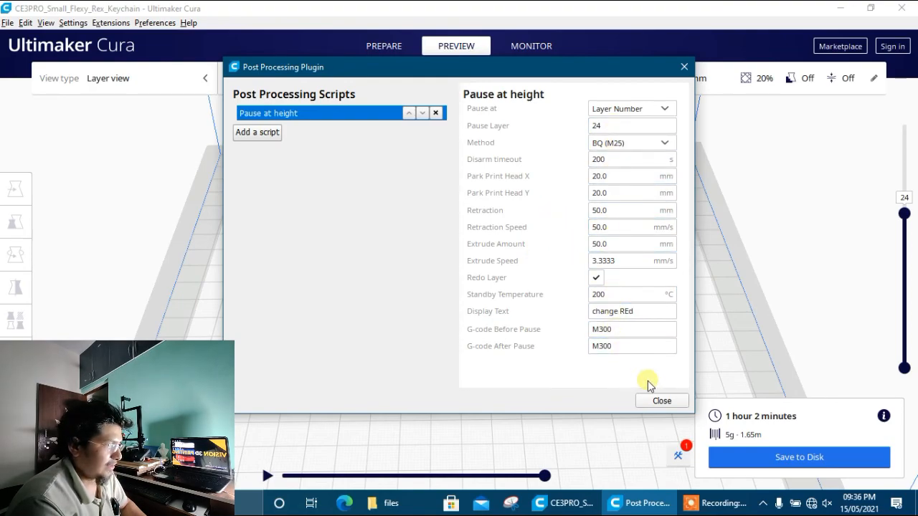
{"action": "left_click", "coordinate": [658, 399]}
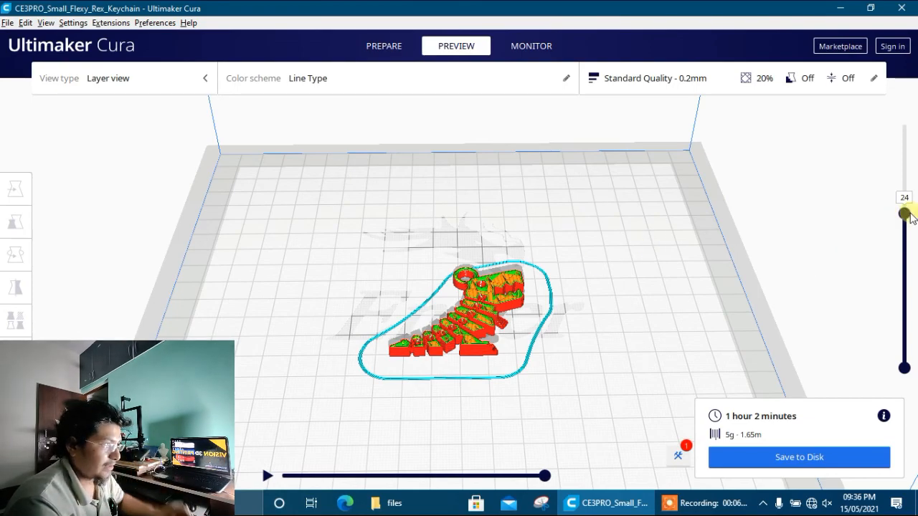
Preview the print up to layer 39 and save it under This PC as CE3PRO_Small_Flexy_Rex_Keychain.gcode
{"action": "left_click_drag", "start_coordinate": [908, 213], "coordinate": [907, 122]}
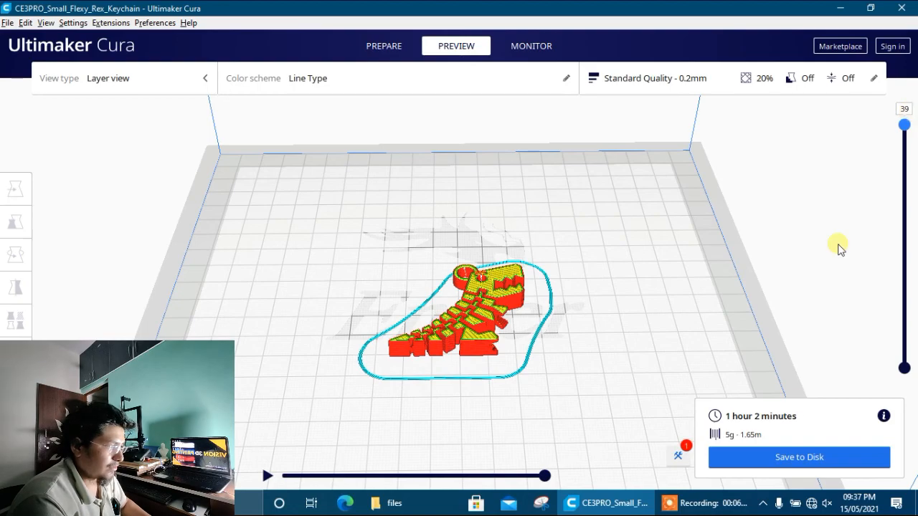
{"action": "left_click", "coordinate": [796, 459]}
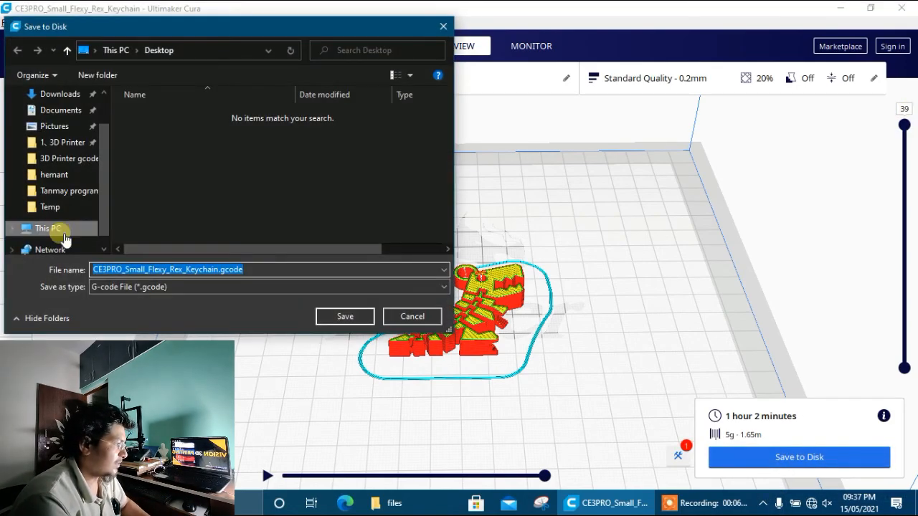
{"action": "left_click", "coordinate": [52, 228]}
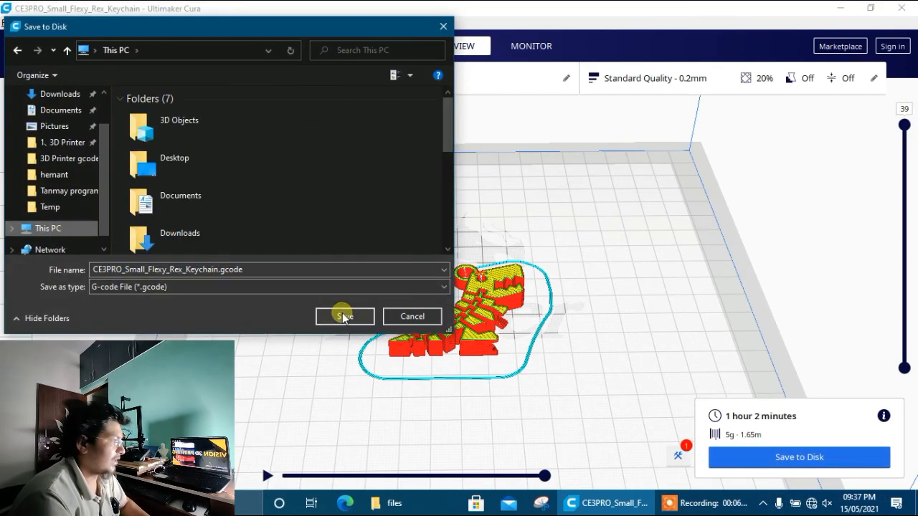
{"action": "left_click", "coordinate": [344, 316]}
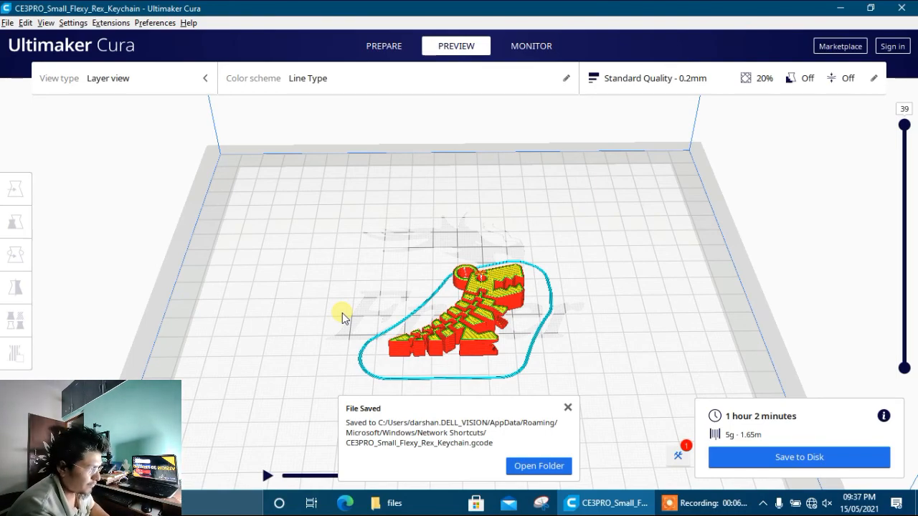
Dismiss the AutoPlay notification, save the G-code to the removable drive (F:) and eject the drive
{"action": "left_click", "coordinate": [765, 503]}
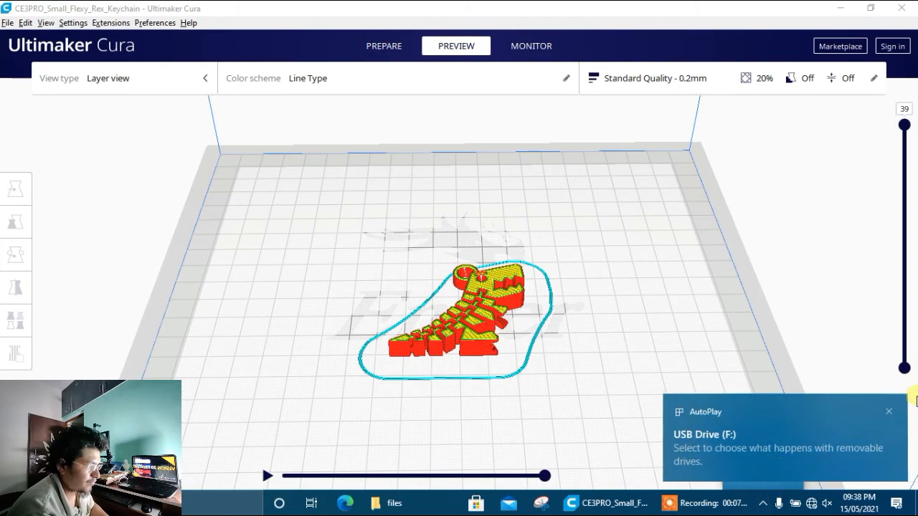
{"action": "left_click", "coordinate": [889, 411]}
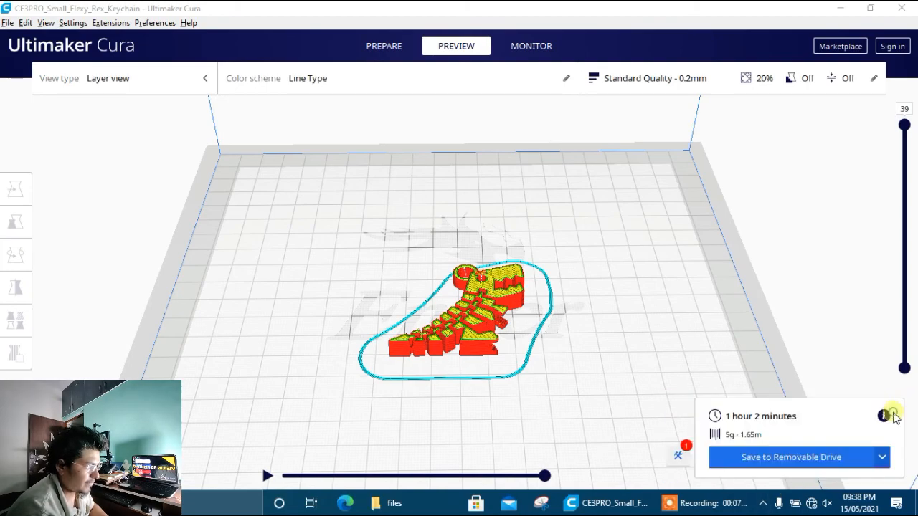
{"action": "left_click", "coordinate": [854, 457]}
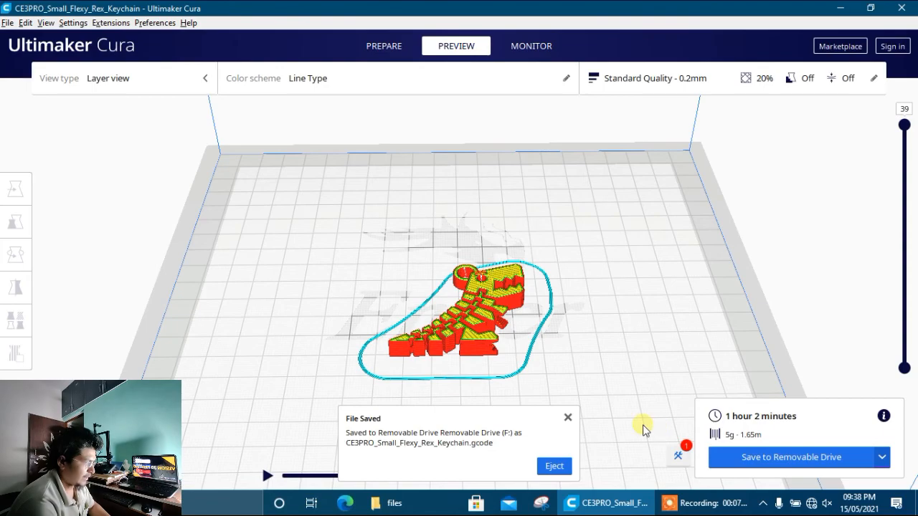
{"action": "left_click", "coordinate": [554, 467]}
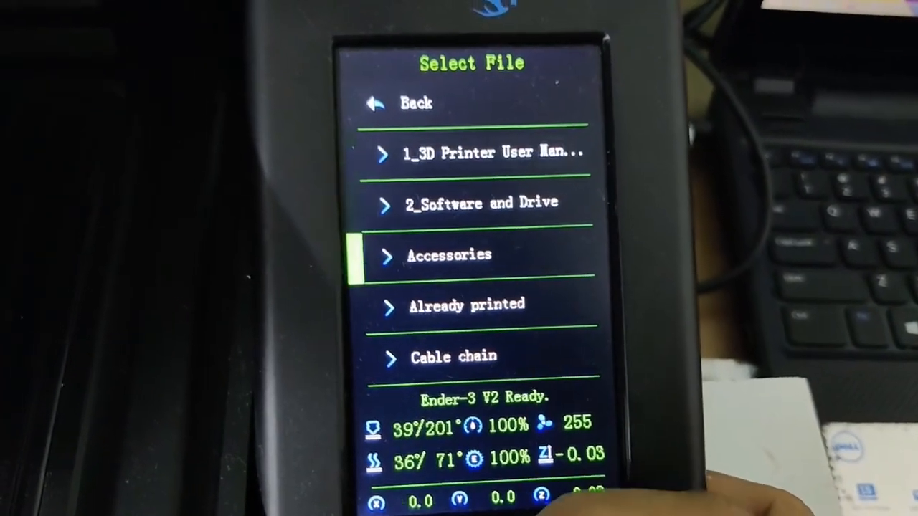
{"action": "scroll", "coordinate": [462, 251], "scroll_direction": "down", "scroll_amount": 3}
{"action": "scroll", "coordinate": [459, 251], "scroll_direction": "down", "scroll_amount": 1}
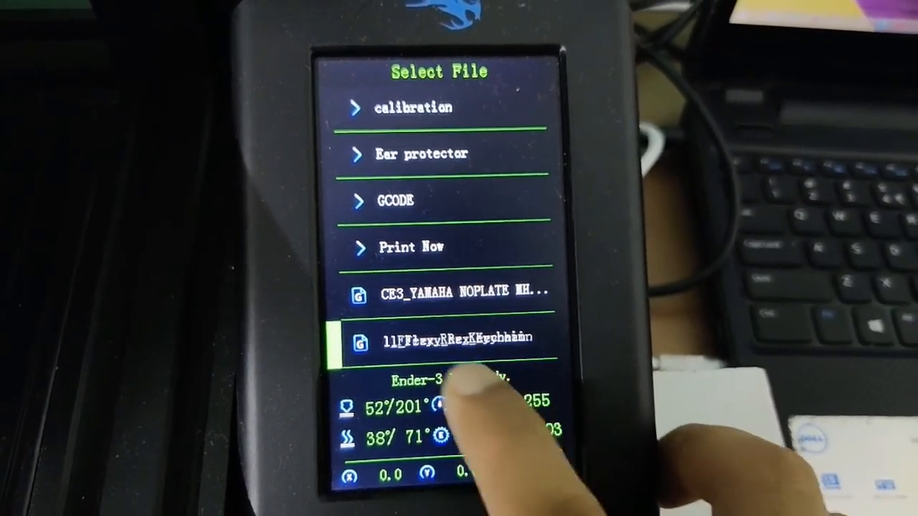
{"action": "key", "text": "Return"}
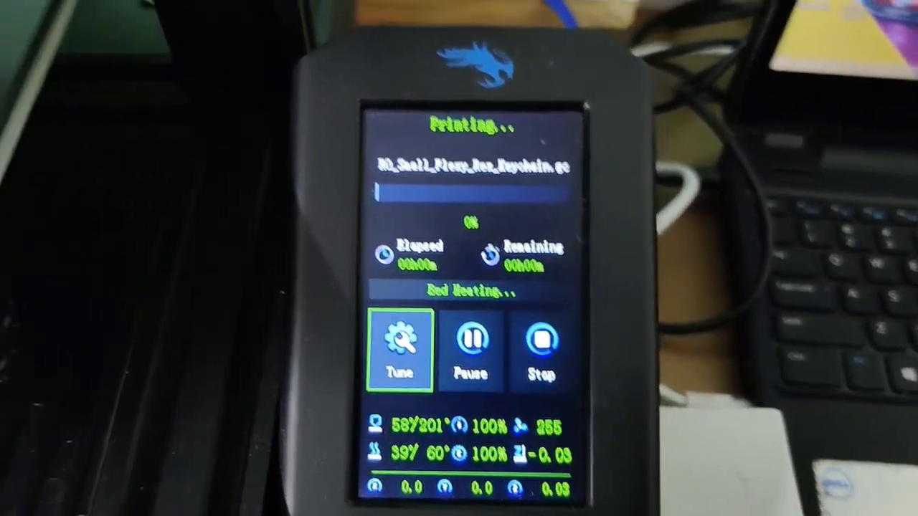